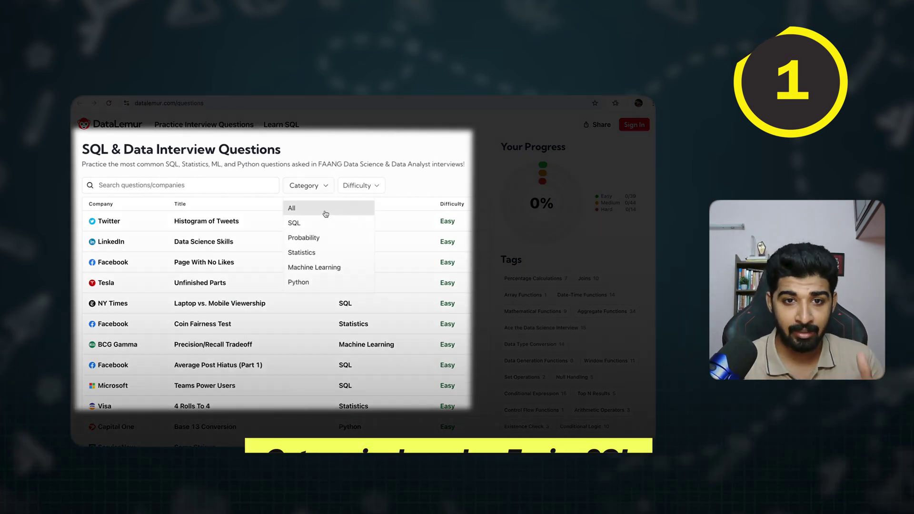
Filter DataLemur's question list to the SQL category at Easy difficulty
click(315, 222)
click(355, 187)
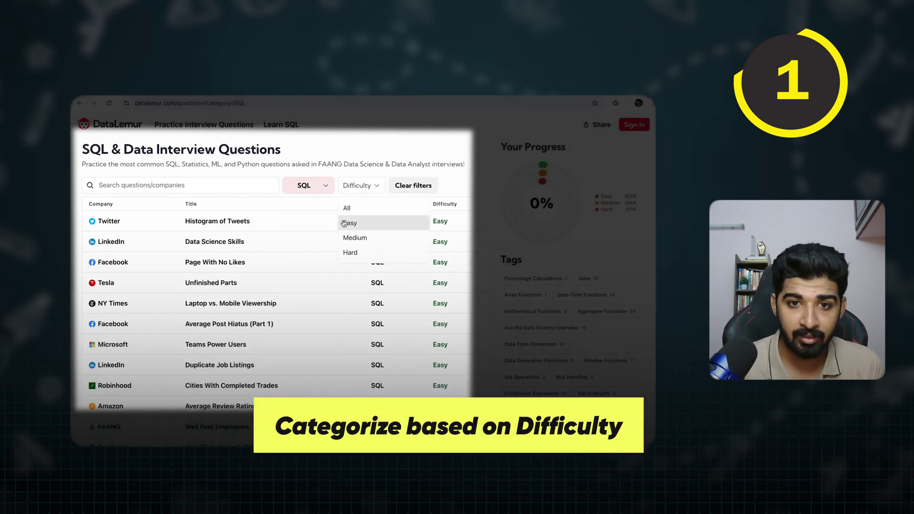
click(344, 224)
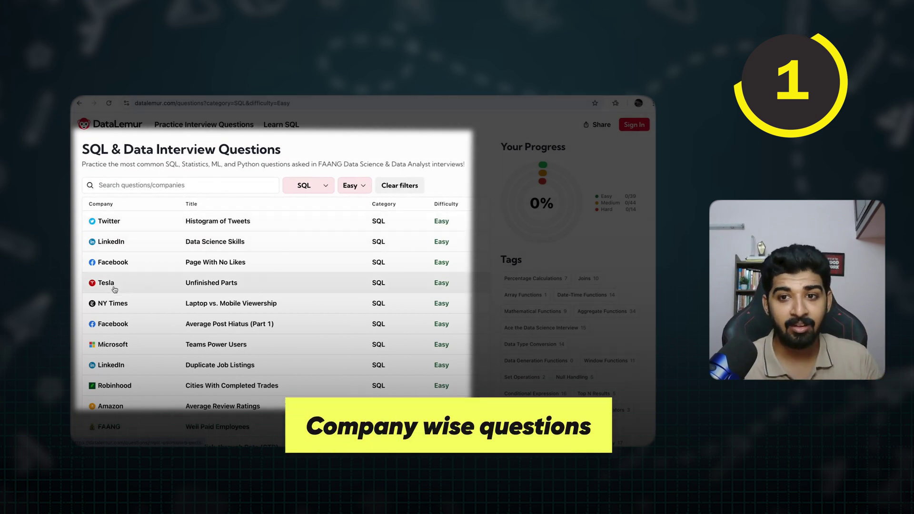
scroll(120, 274, down, 3)
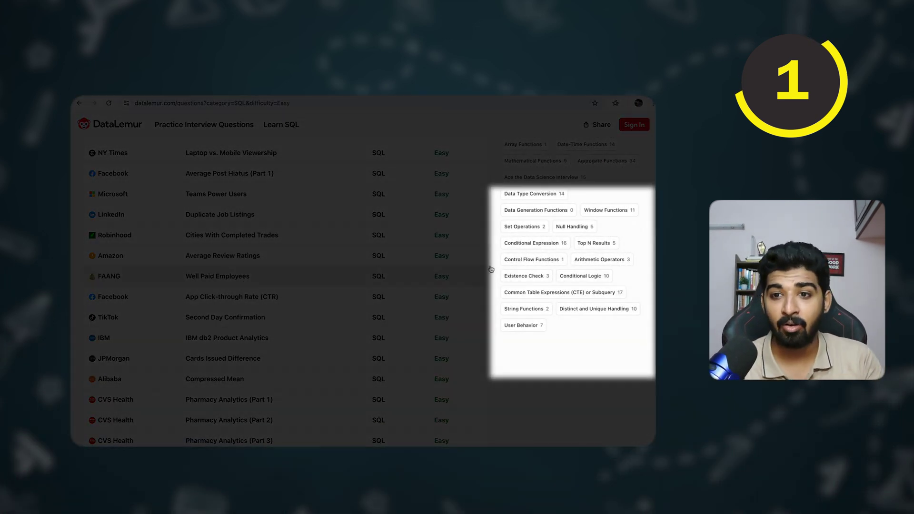
scroll(523, 194, up, 2)
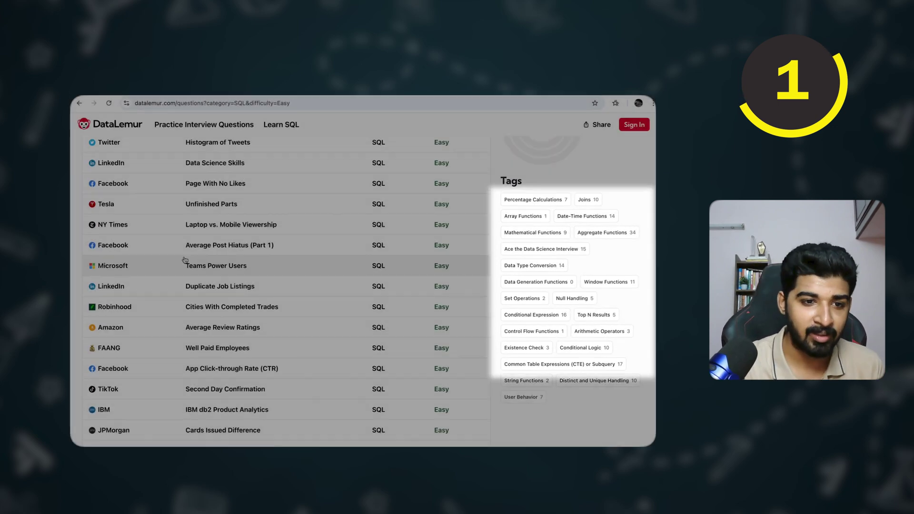
scroll(147, 288, down, 3)
scroll(156, 258, up, 2)
scroll(153, 300, down, 3)
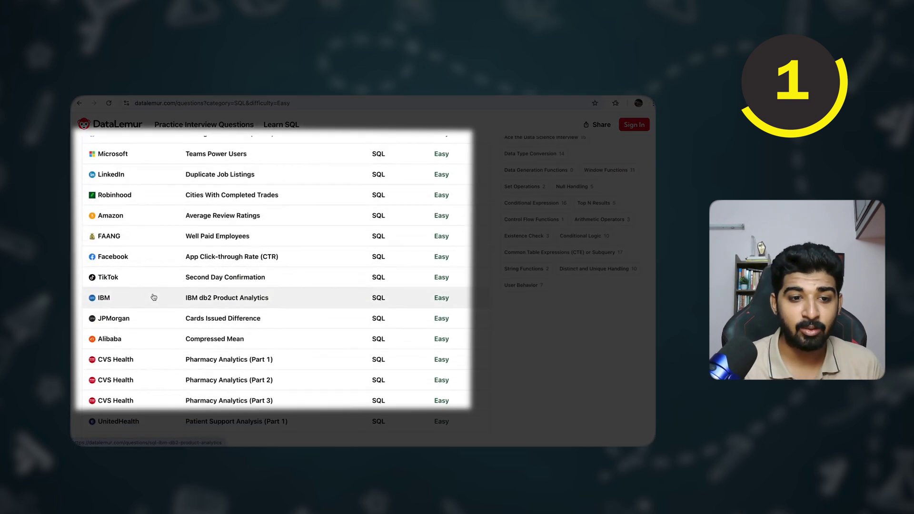
scroll(221, 296, up, 5)
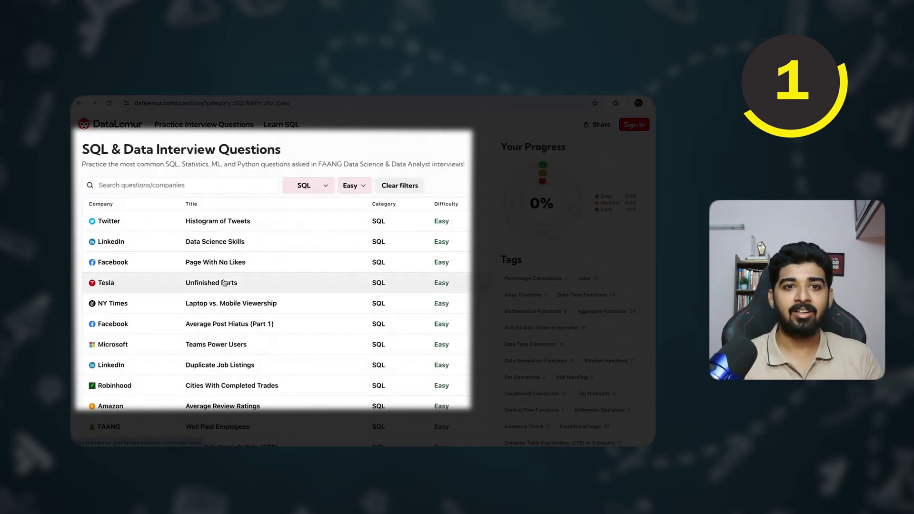
Open Histogram of Tweets, try its Solution and Discussion tabs, and dismiss both sign-in prompts
click(123, 226)
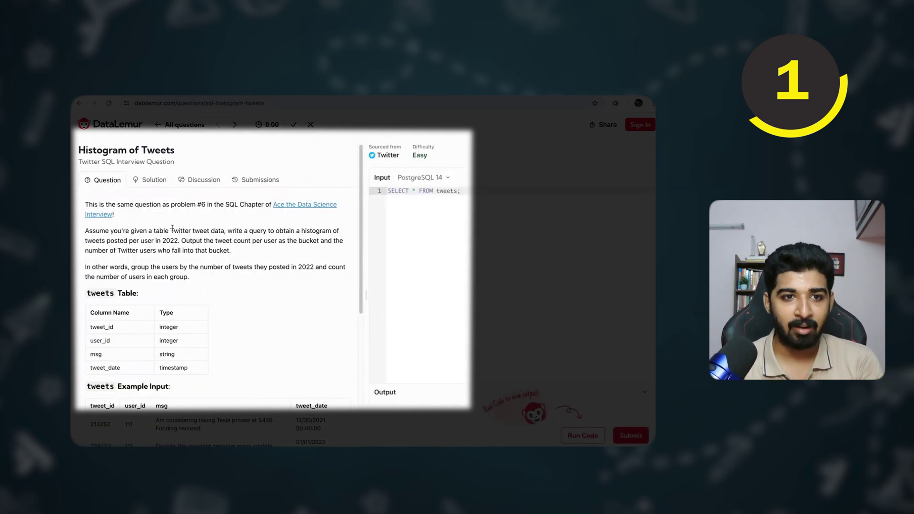
scroll(179, 319, down, 3)
scroll(179, 317, down, 2)
scroll(228, 306, down, 2)
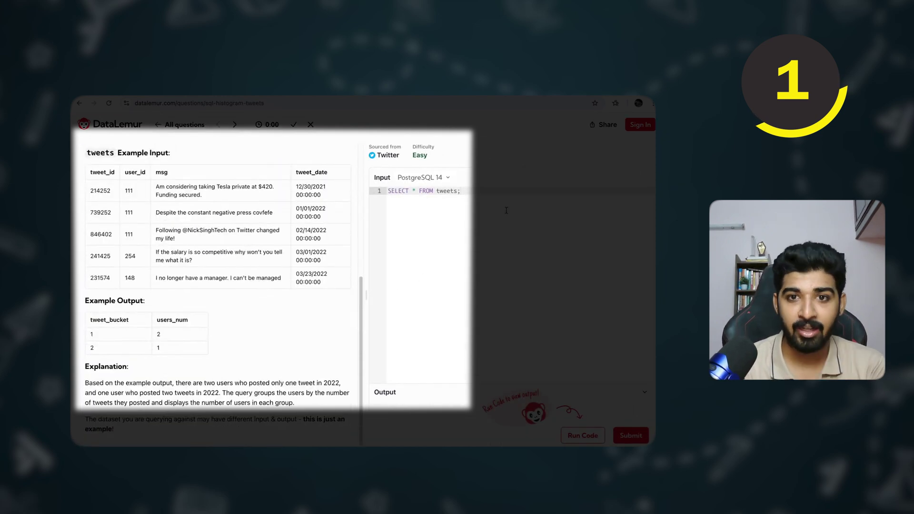
scroll(456, 286, up, 5)
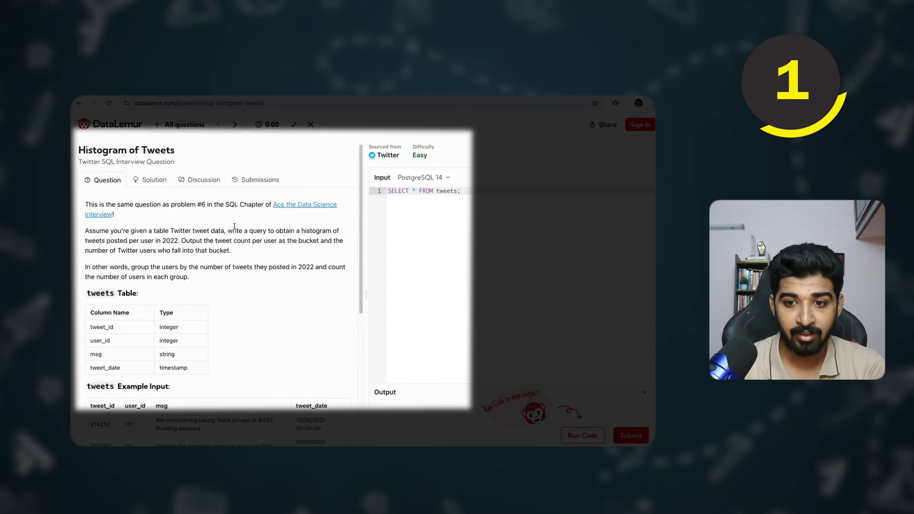
click(150, 179)
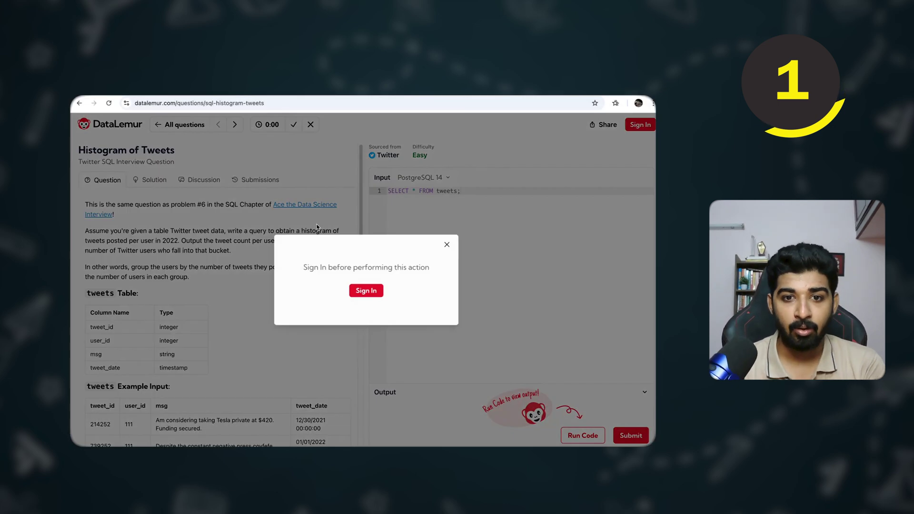
click(448, 246)
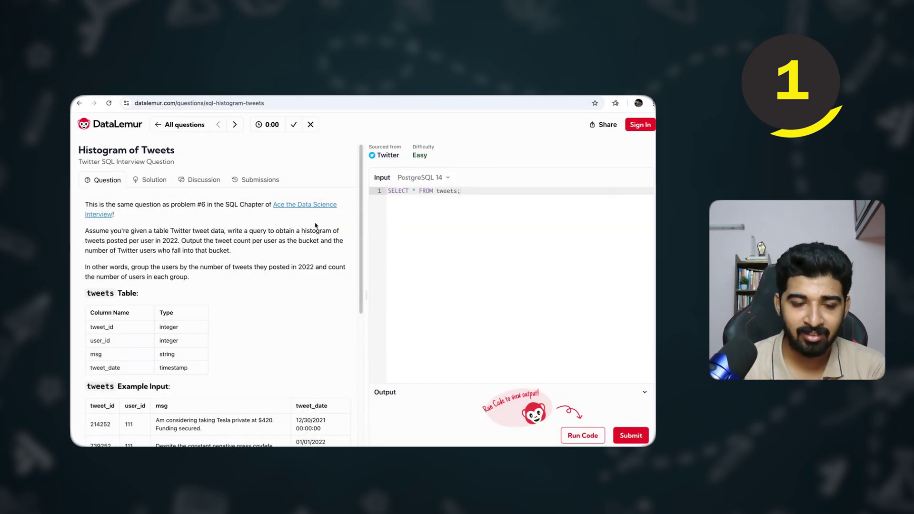
click(197, 181)
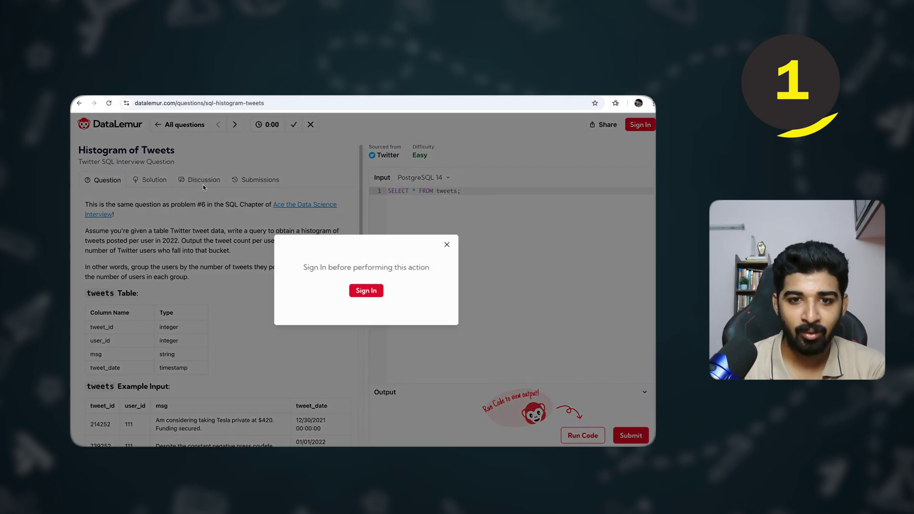
click(448, 246)
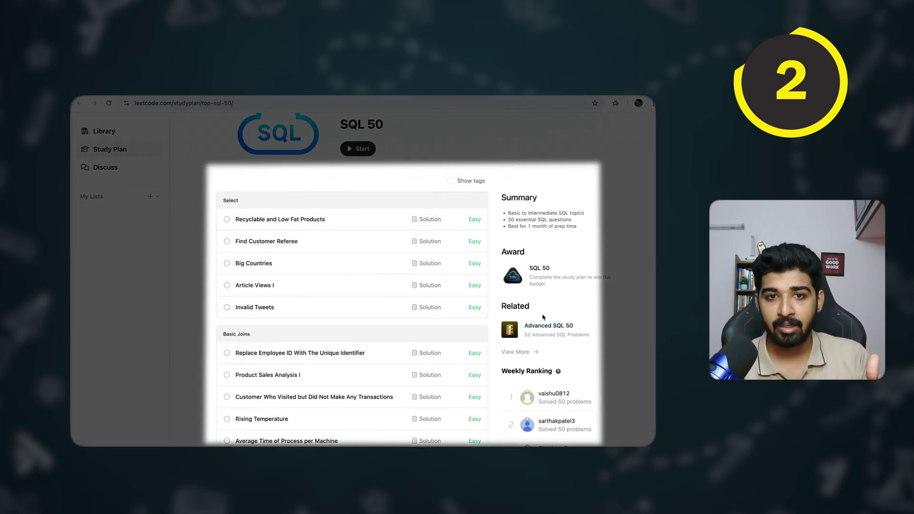
scroll(472, 263, down, 3)
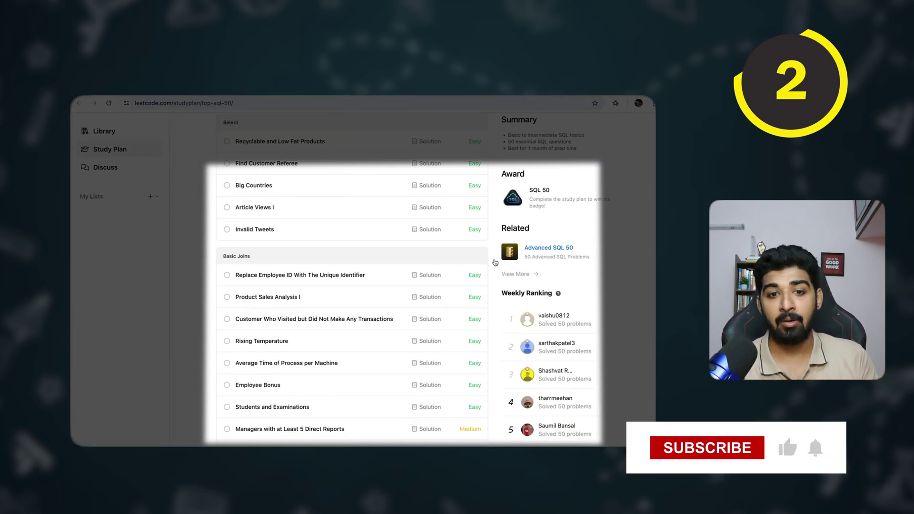
scroll(472, 264, up, 2)
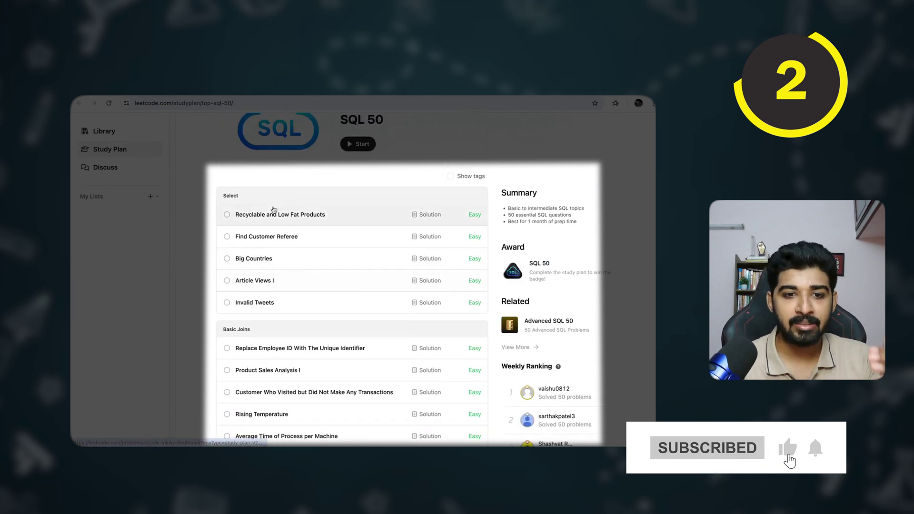
scroll(272, 258, down, 4)
scroll(297, 270, down, 7)
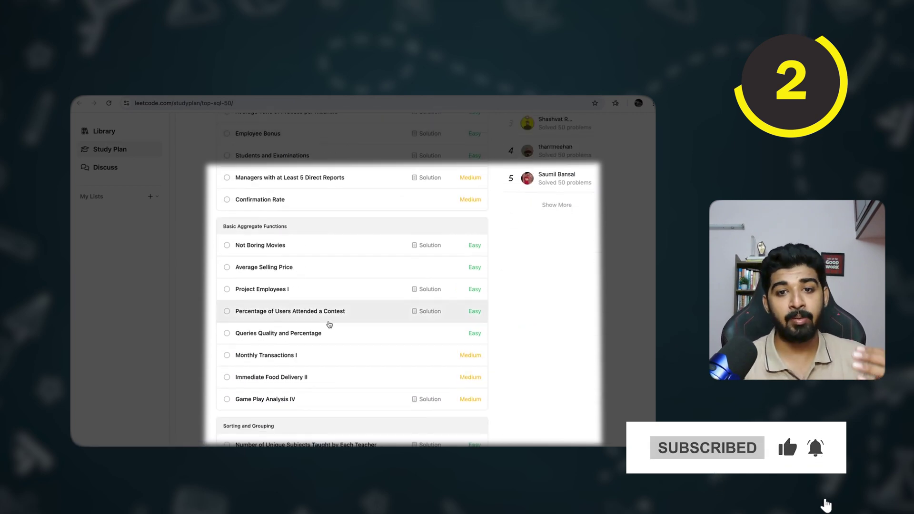
scroll(326, 322, down, 4)
scroll(329, 327, down, 2)
scroll(329, 326, down, 2)
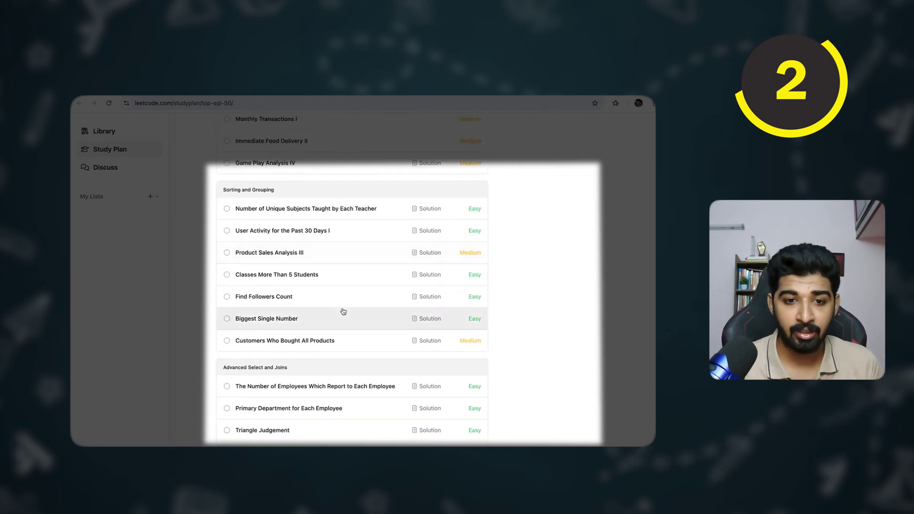
scroll(332, 310, up, 10)
Open the Recyclable and Low Fat Products problem from the SQL 50 study plan
click(257, 297)
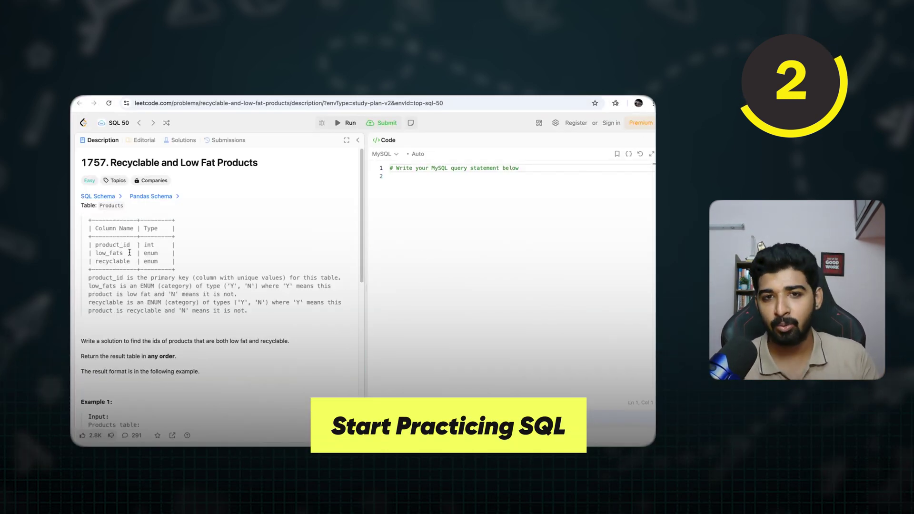
scroll(136, 259, down, 5)
scroll(142, 267, down, 1)
scroll(203, 253, up, 1)
scroll(203, 254, up, 5)
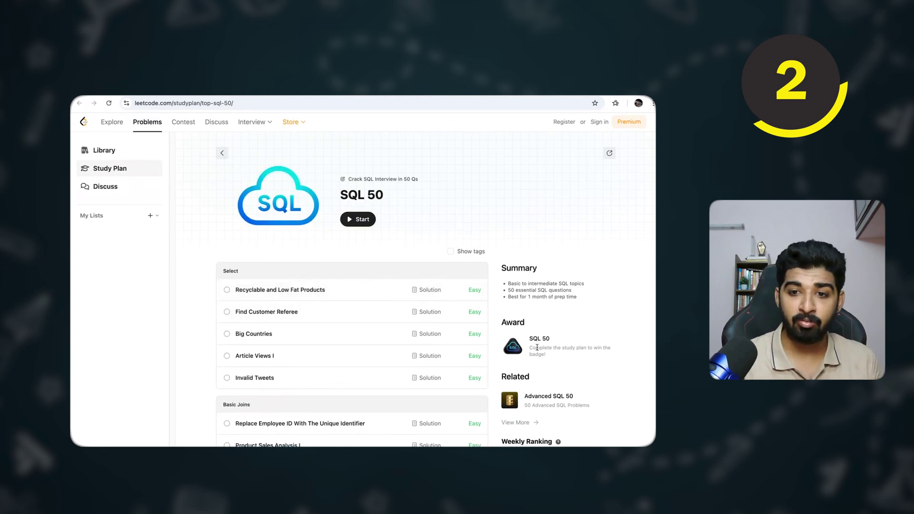
scroll(500, 337, down, 2)
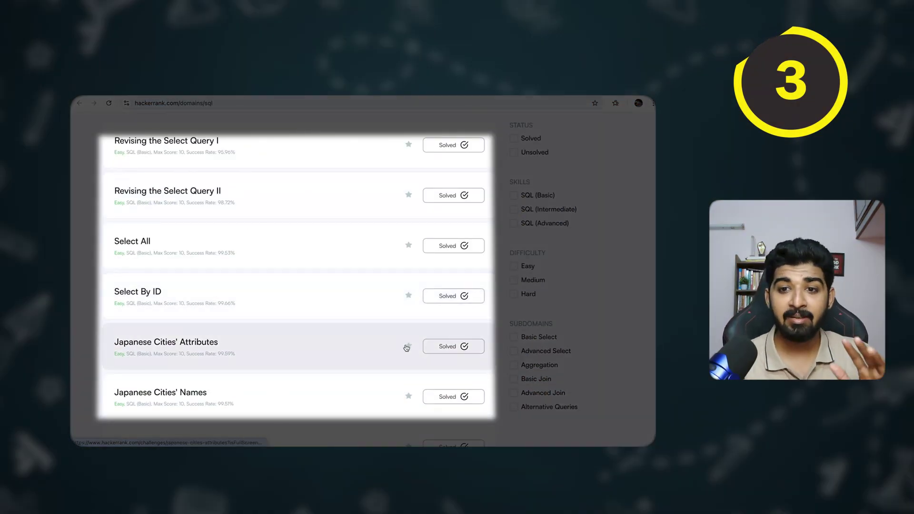
scroll(406, 348, up, 3)
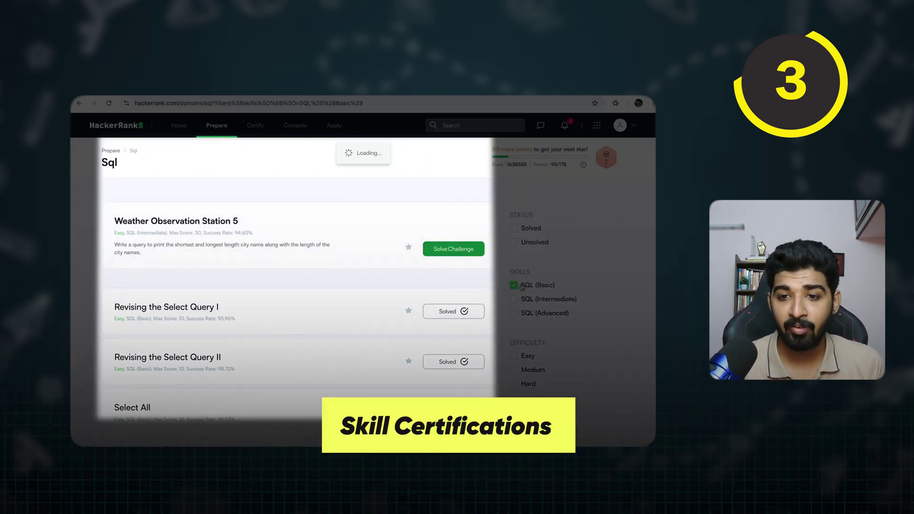
scroll(298, 348, down, 5)
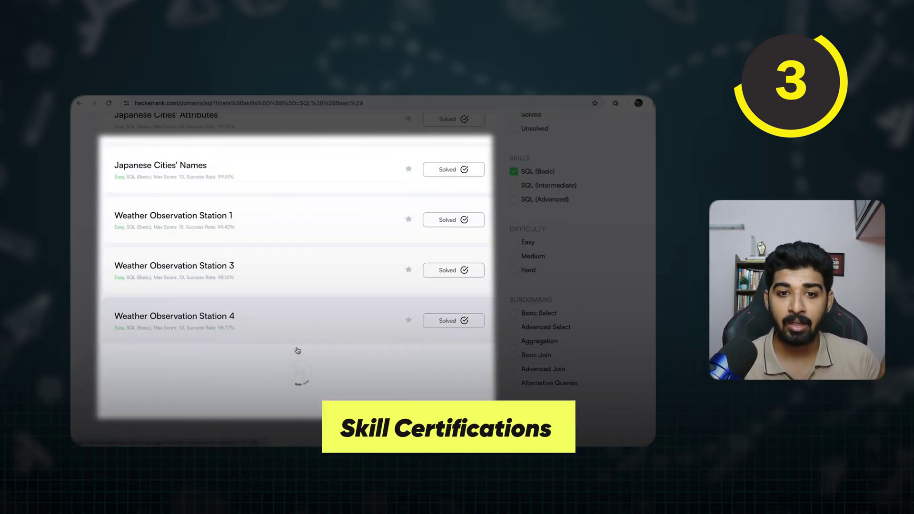
scroll(298, 347, down, 3)
scroll(305, 351, down, 5)
scroll(305, 351, down, 4)
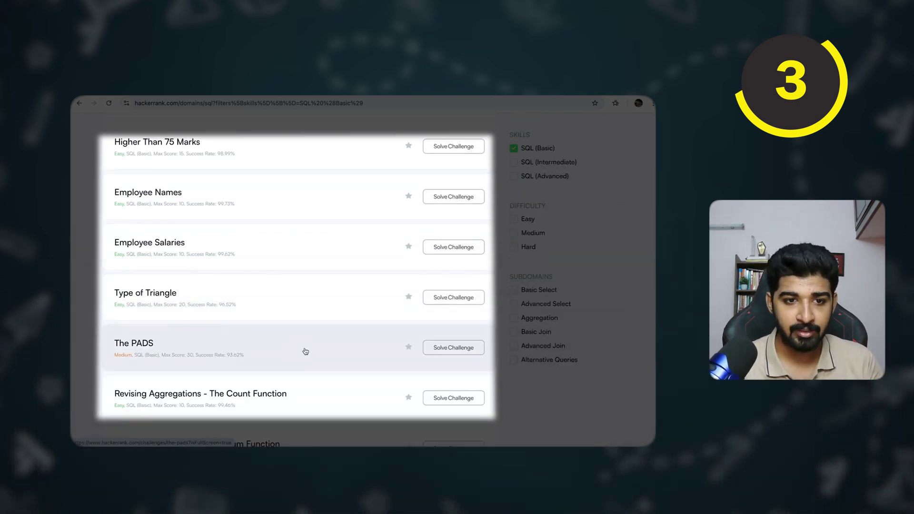
scroll(306, 352, down, 5)
scroll(307, 350, down, 2)
scroll(326, 337, up, 10)
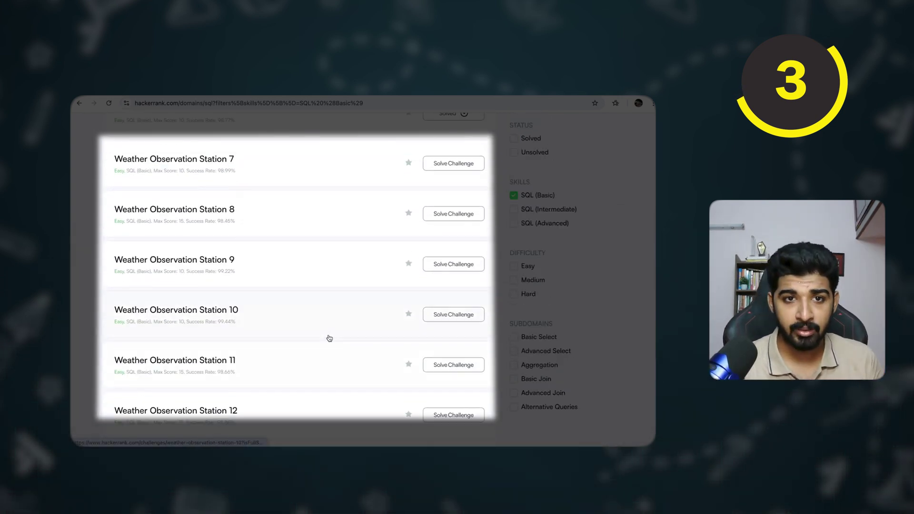
scroll(322, 327, up, 5)
Go to HackerRank's Certify page of certification tests
click(253, 128)
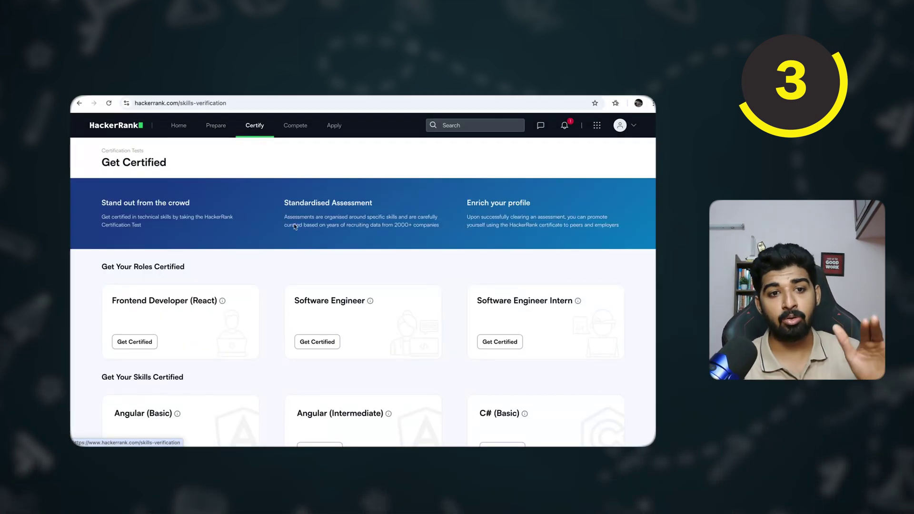
scroll(301, 242, down, 1)
scroll(306, 254, down, 5)
scroll(305, 255, down, 2)
scroll(254, 272, down, 4)
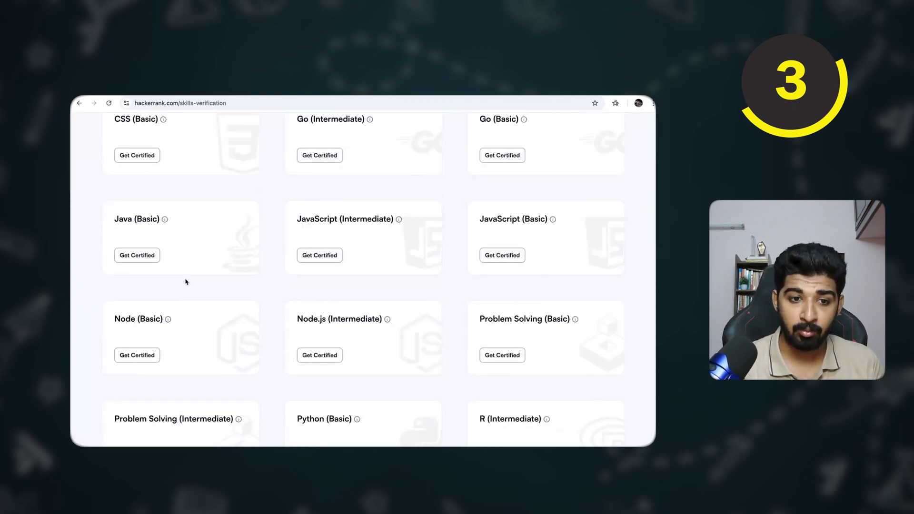
scroll(184, 281, down, 4)
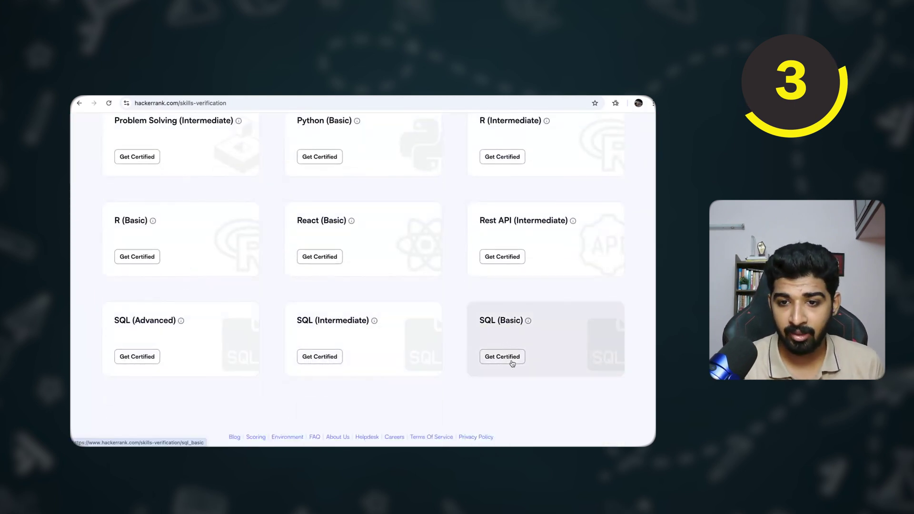
scroll(509, 357, down, 2)
scroll(510, 350, down, 2)
scroll(478, 356, up, 2)
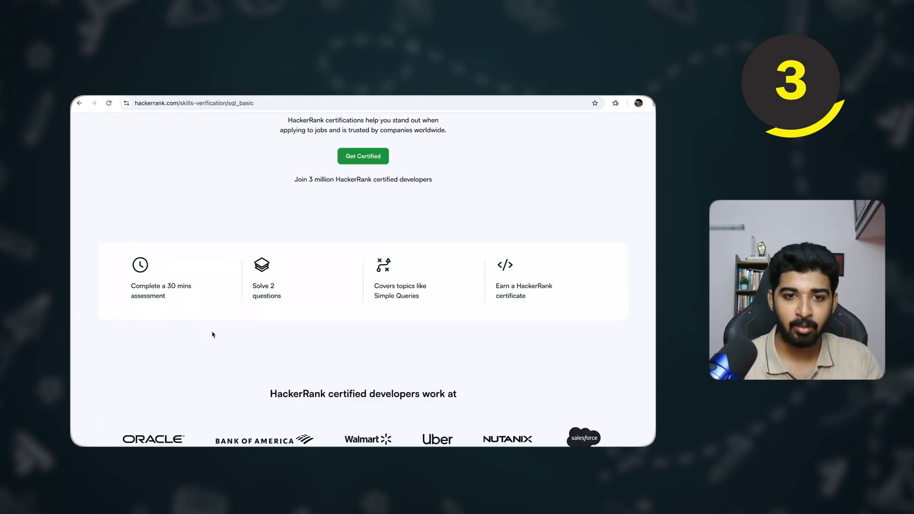
scroll(218, 333, down, 10)
scroll(272, 336, up, 5)
scroll(321, 343, up, 1)
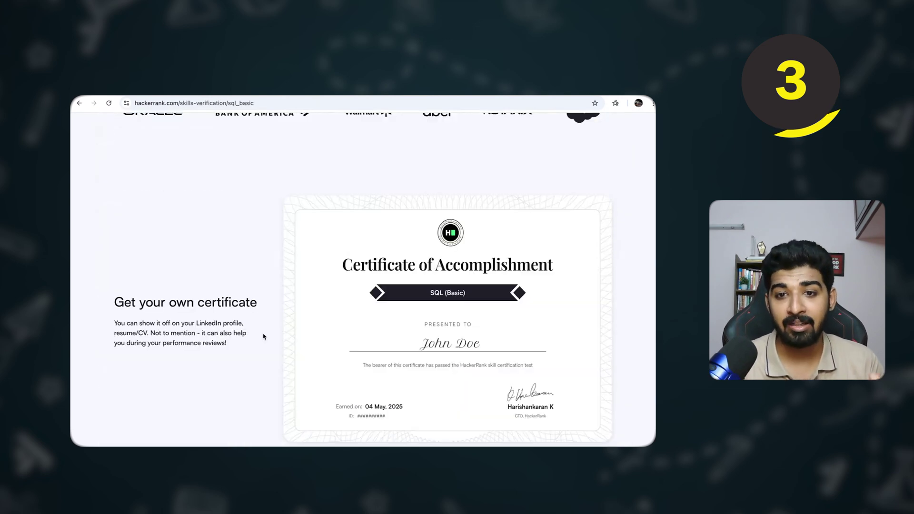
scroll(431, 341, down, 1)
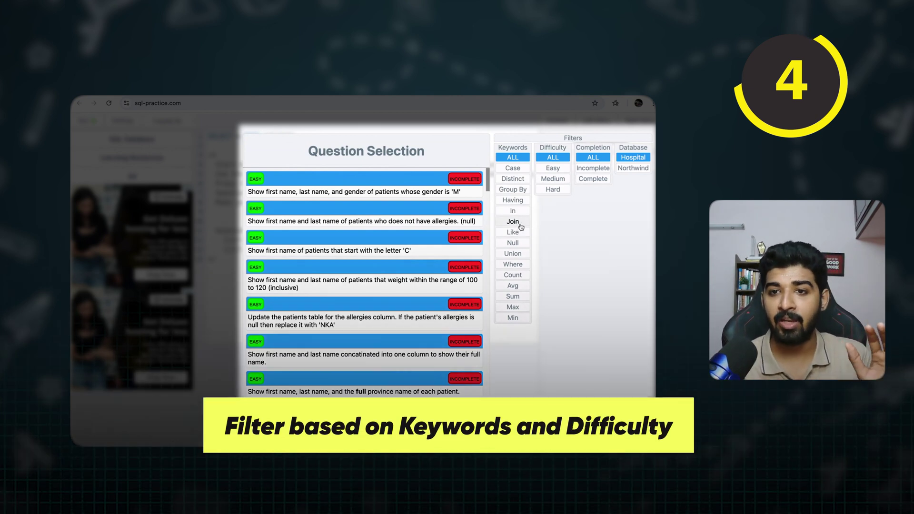
Filter questions to the Join keyword at Medium difficulty, then close the selection modal
click(514, 222)
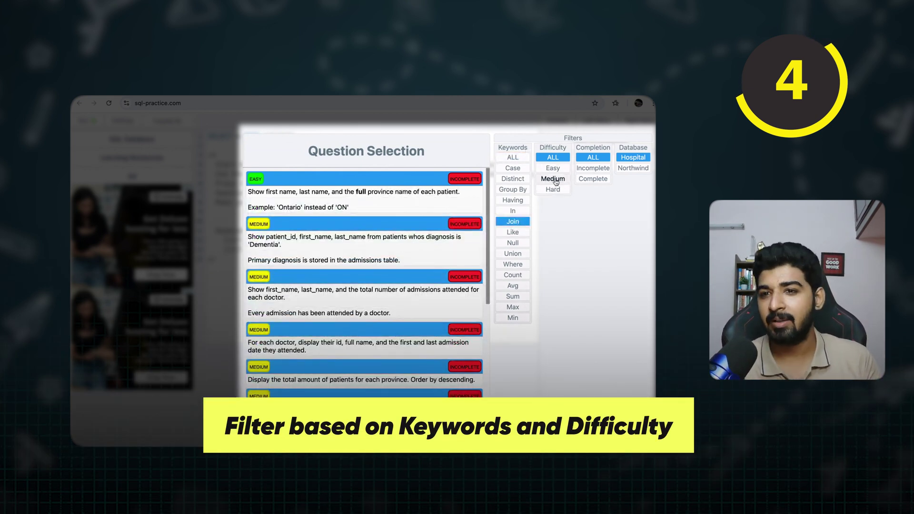
click(553, 179)
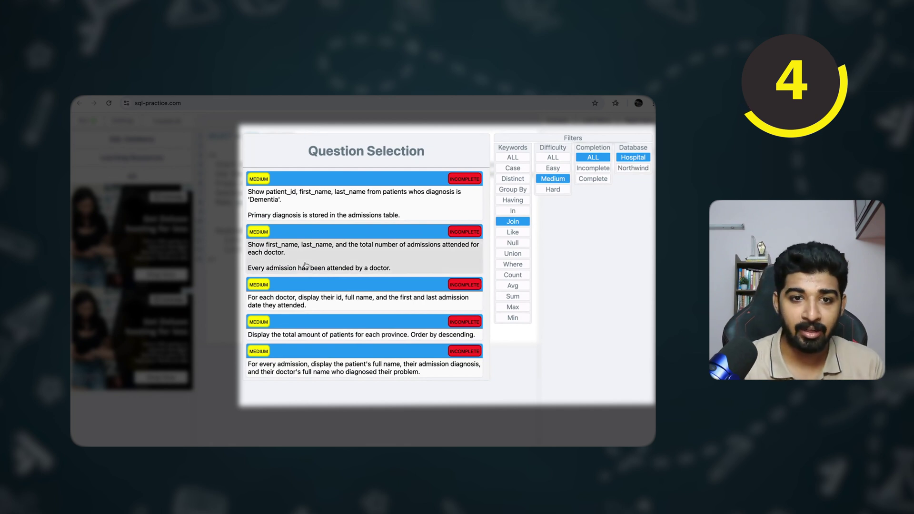
click(204, 250)
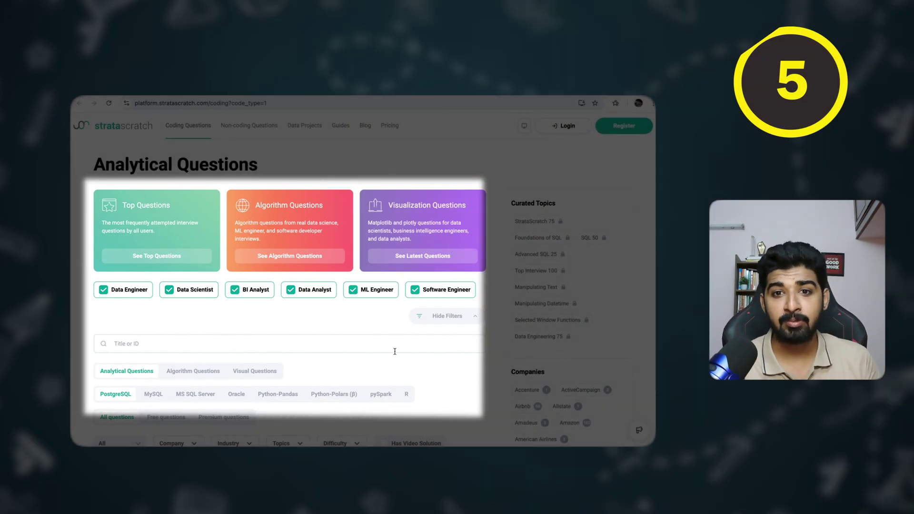
scroll(394, 351, down, 2)
scroll(396, 363, down, 1)
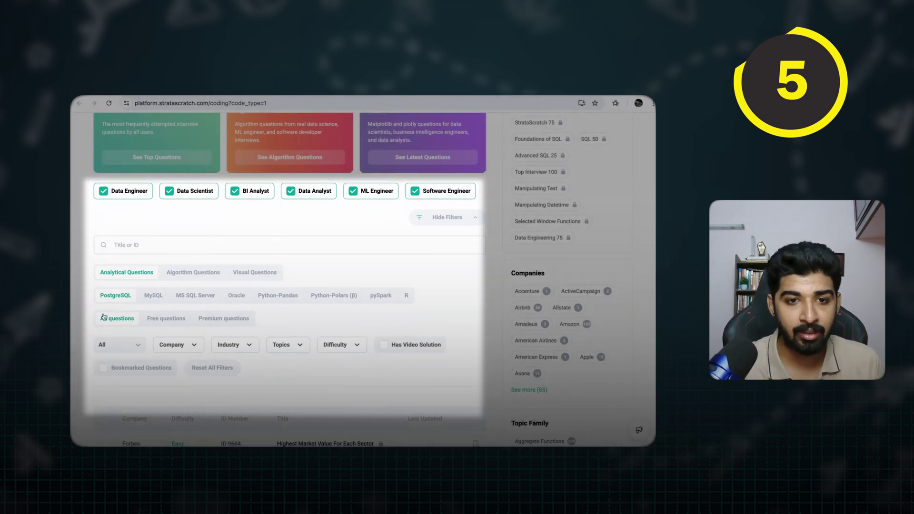
scroll(122, 280, down, 2)
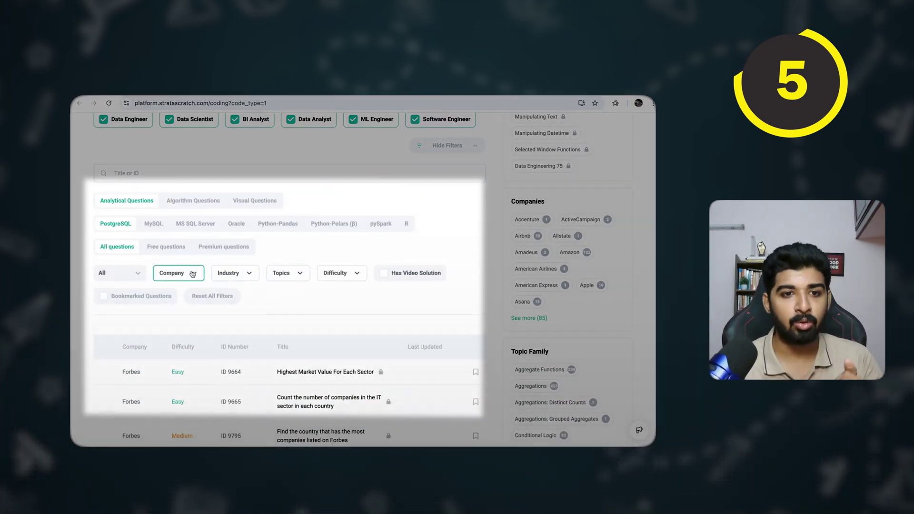
Show only free questions, applying and then clearing an Accenture company filter
click(192, 273)
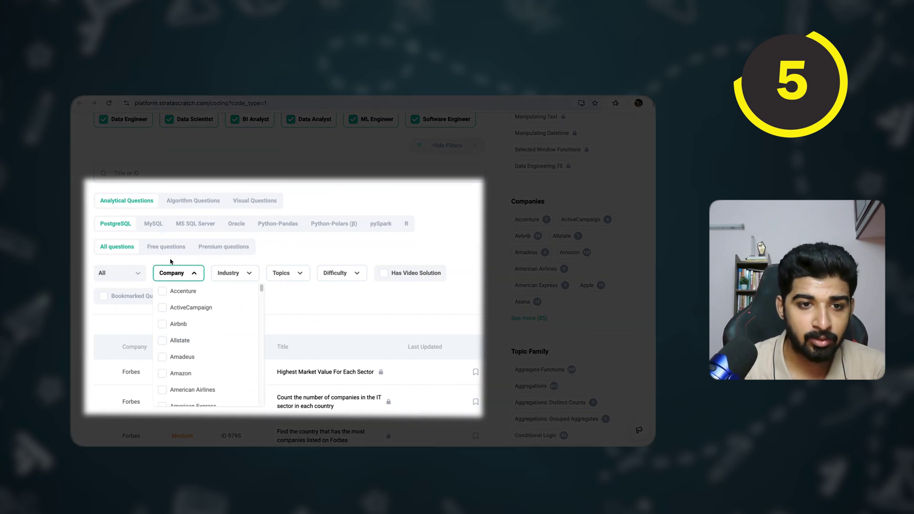
click(169, 249)
click(180, 278)
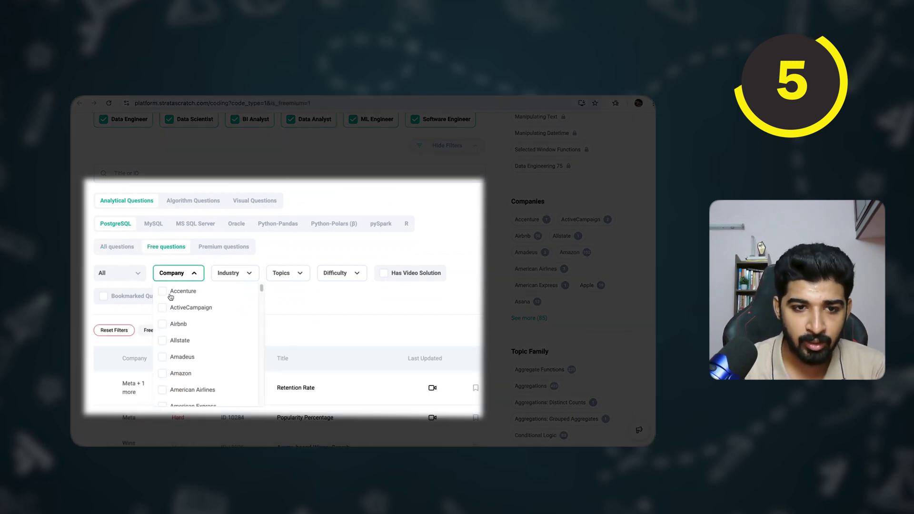
click(170, 293)
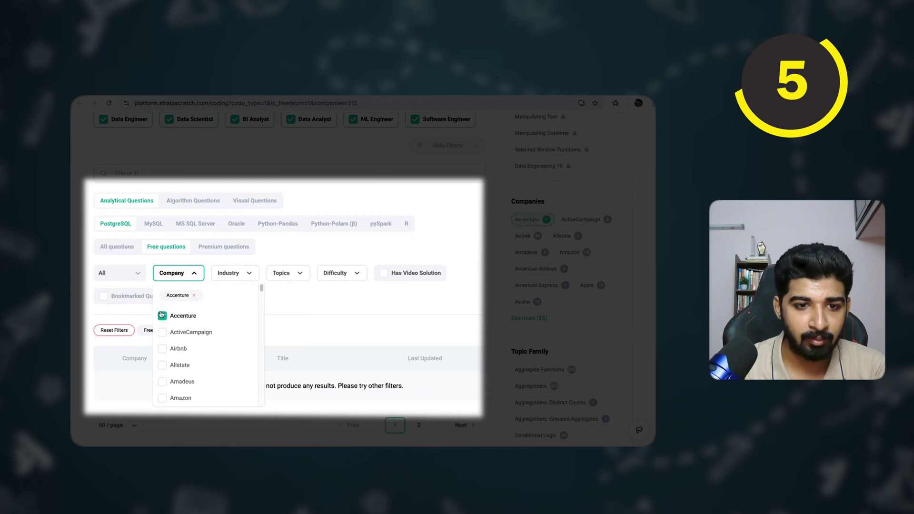
click(163, 317)
click(321, 321)
click(286, 275)
scroll(325, 350, down, 5)
scroll(323, 348, up, 5)
scroll(318, 368, down, 5)
scroll(316, 370, up, 5)
scroll(316, 369, up, 3)
scroll(318, 367, down, 2)
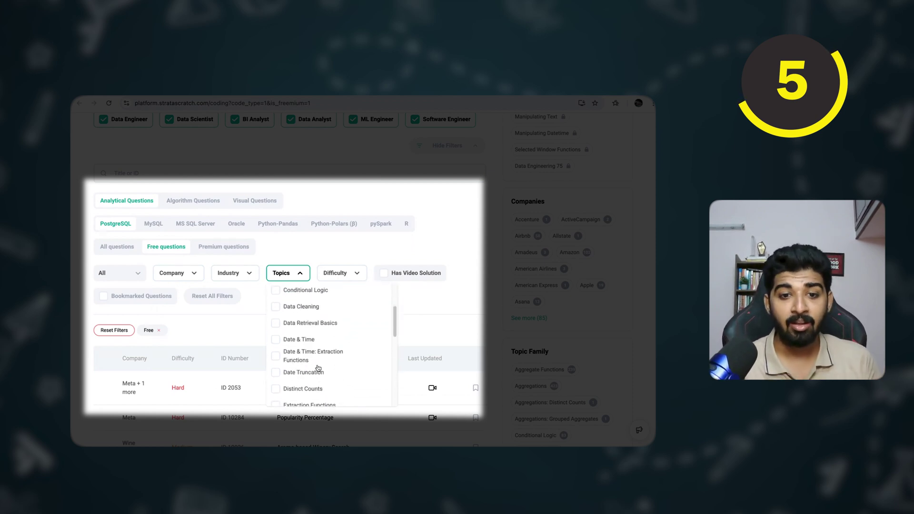
Check the Date & Time and Date & Time: Extraction Functions topics, plus Easy and Medium difficulty
click(276, 339)
click(276, 356)
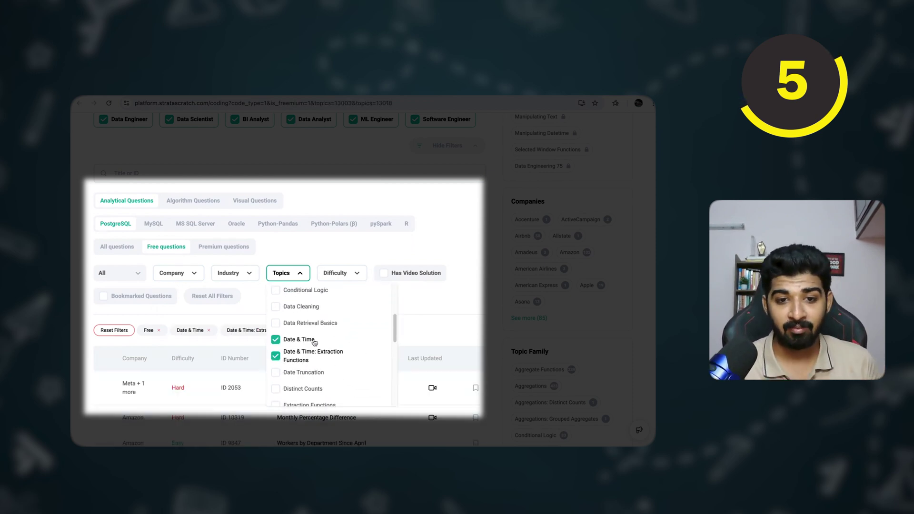
click(450, 313)
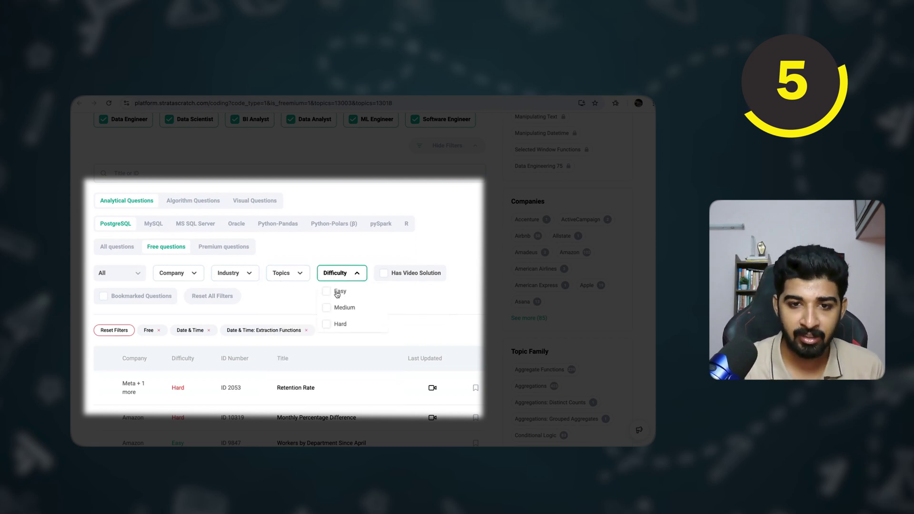
click(338, 294)
click(338, 309)
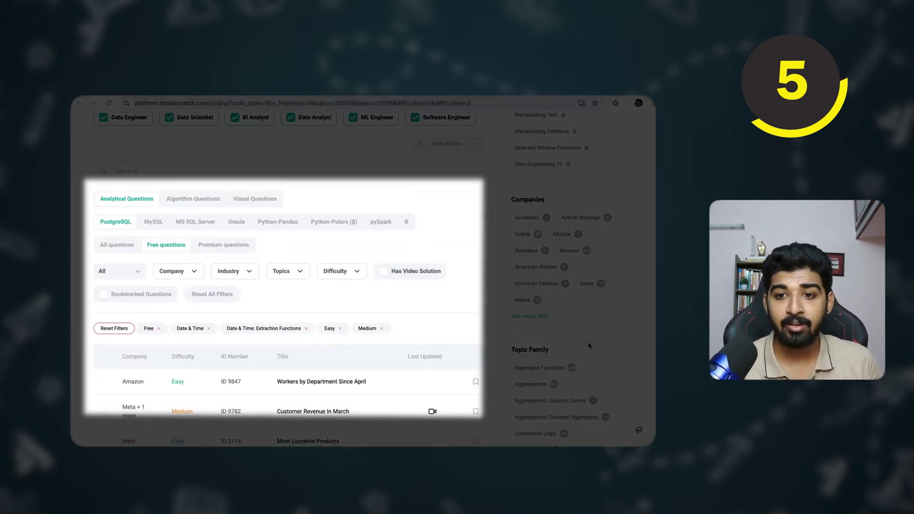
scroll(588, 345, down, 1)
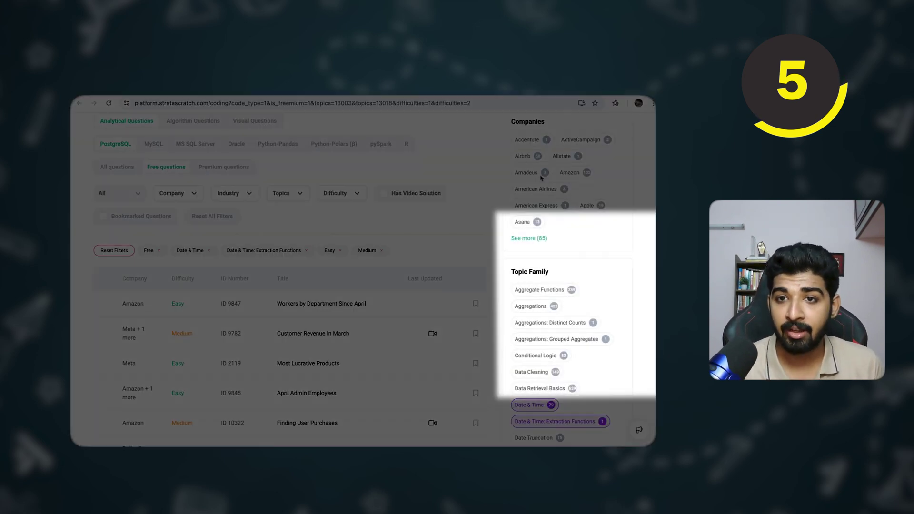
scroll(555, 241, down, 2)
scroll(550, 265, down, 1)
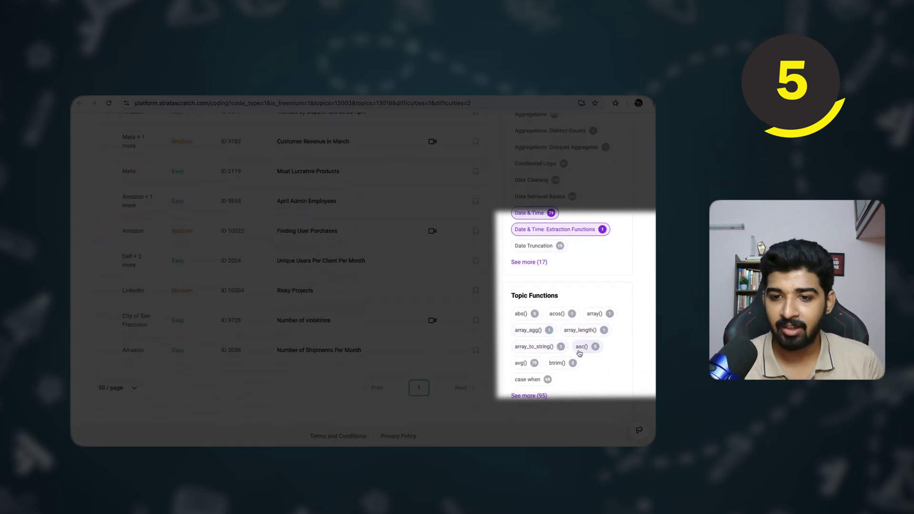
scroll(359, 267, up, 1)
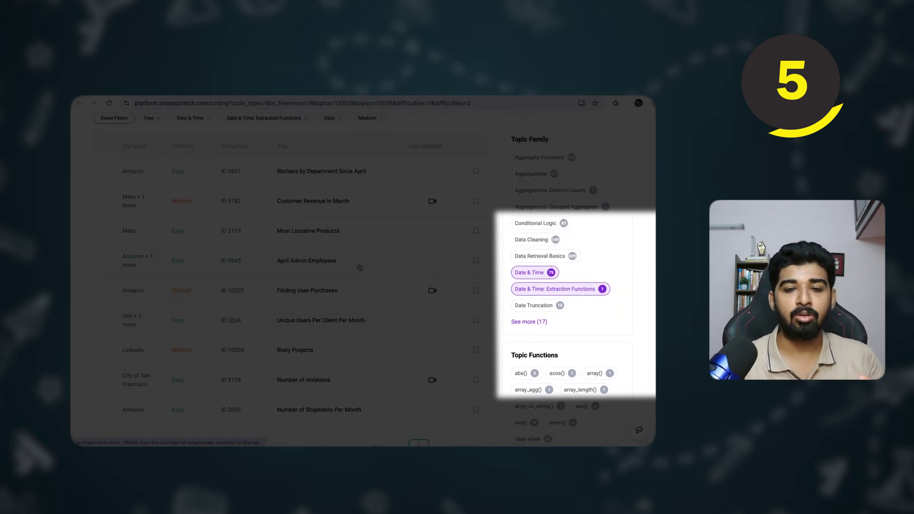